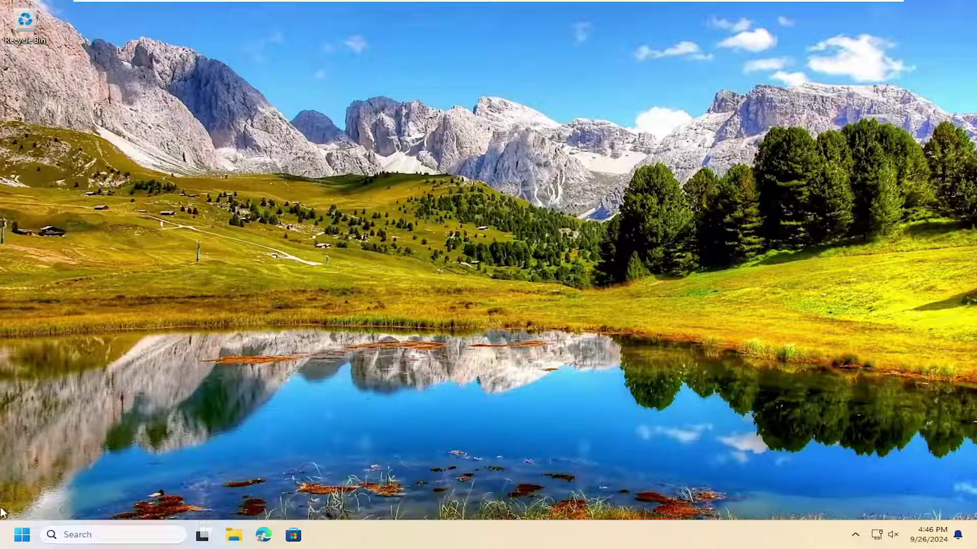
Uncheck Maximum memory in msconfig's Boot advanced options and confirm with OK
{"action": "left_click", "coordinate": [24, 537]}
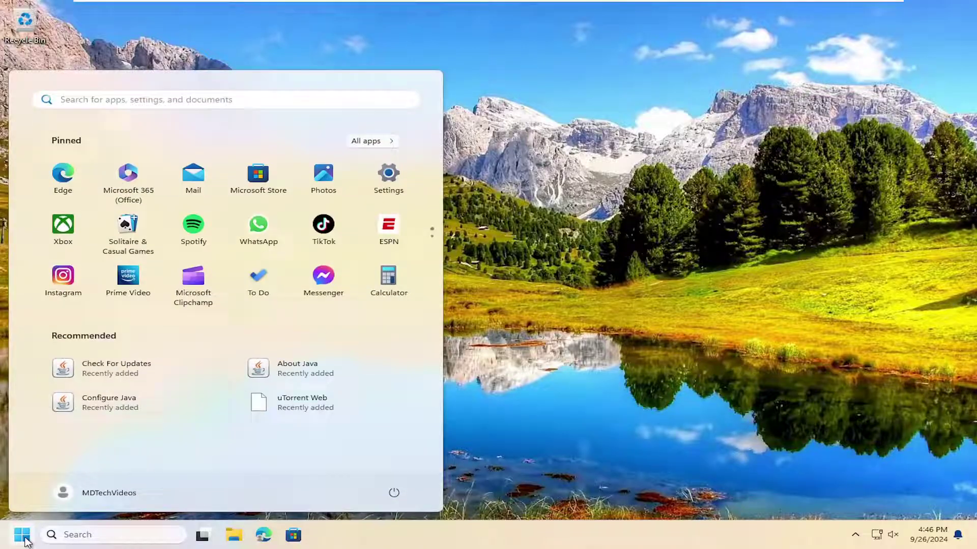
{"action": "type", "text": "msconfig"}
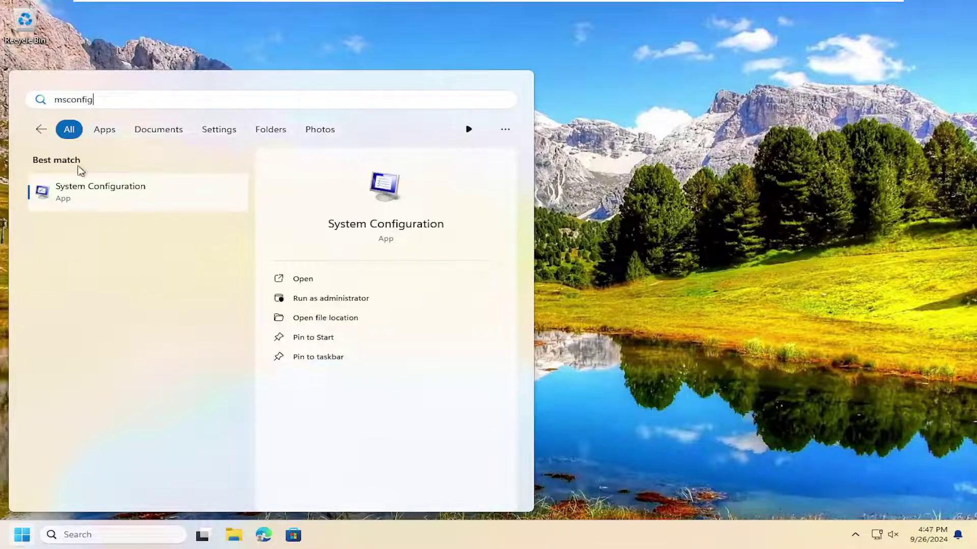
{"action": "left_click", "coordinate": [106, 198]}
{"action": "left_click", "coordinate": [347, 171]}
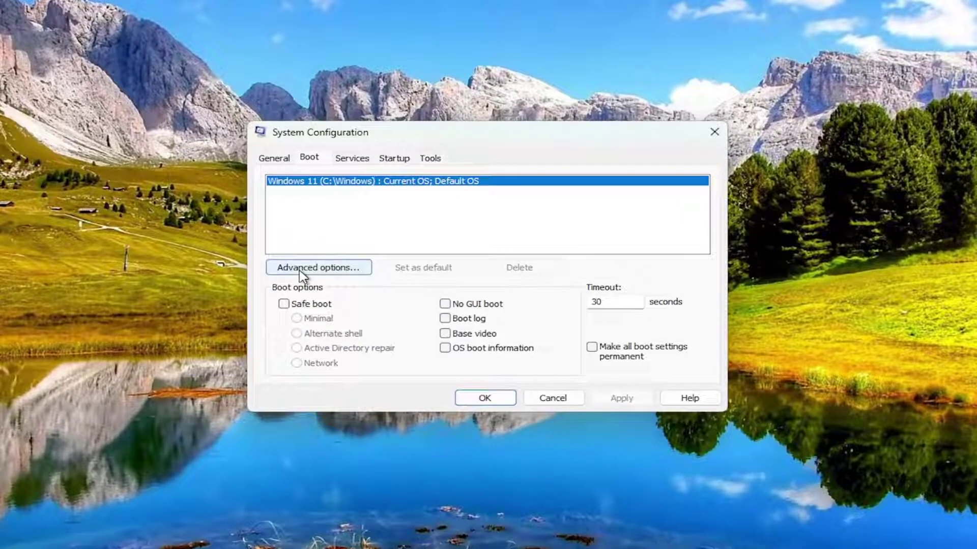
{"action": "left_click", "coordinate": [303, 268]}
{"action": "left_click", "coordinate": [504, 160]}
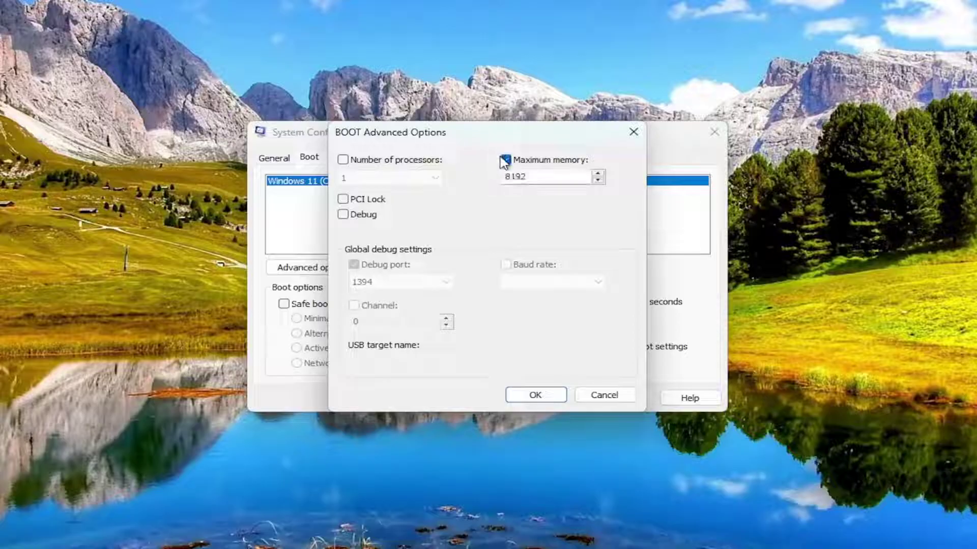
{"action": "left_click", "coordinate": [504, 160]}
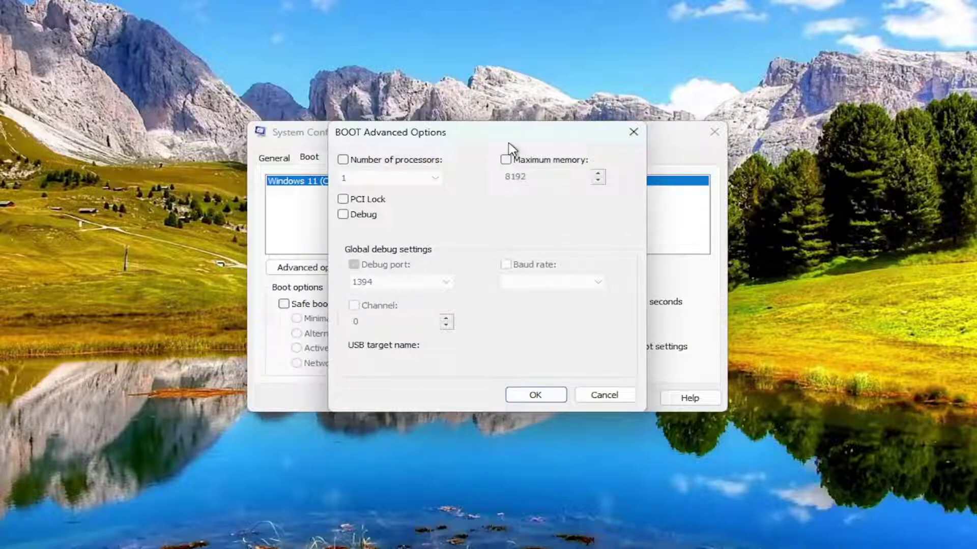
{"action": "left_click", "coordinate": [534, 395]}
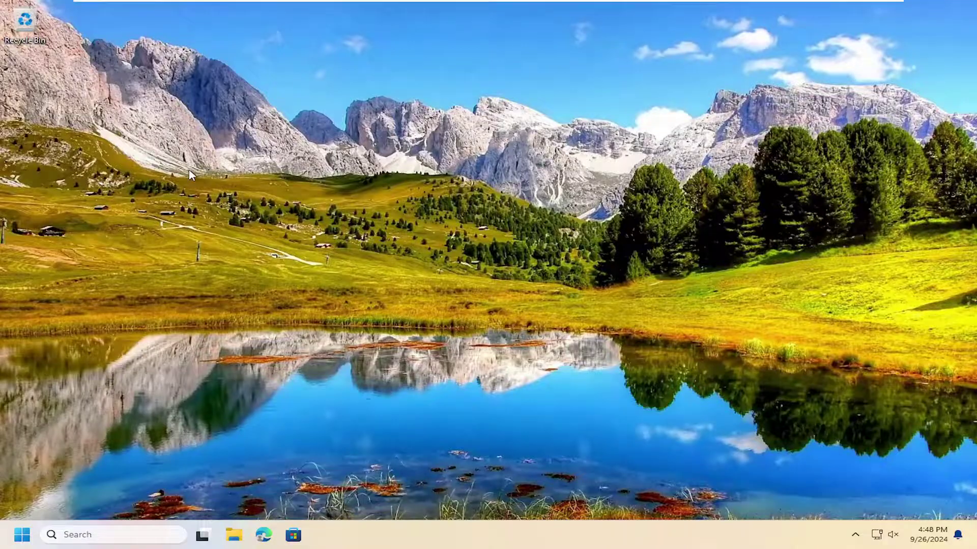
Reach the Virtual Memory dialog via advanced system settings, Performance Options, Advanced
{"action": "left_click", "coordinate": [21, 535]}
{"action": "type", "text": "advanced sy"}
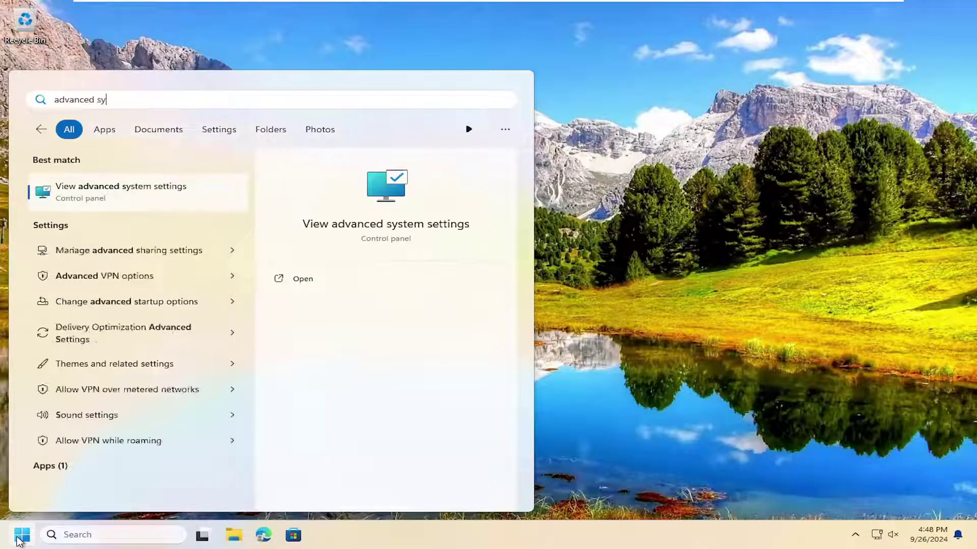
{"action": "type", "text": "s"}
{"action": "left_click", "coordinate": [130, 188]}
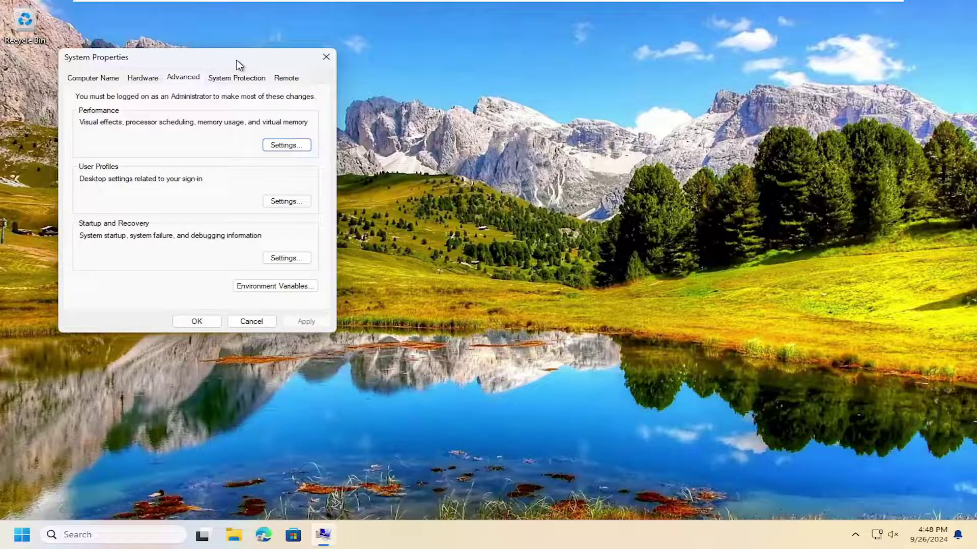
{"action": "left_click_drag", "start_coordinate": [235, 65], "coordinate": [547, 141]}
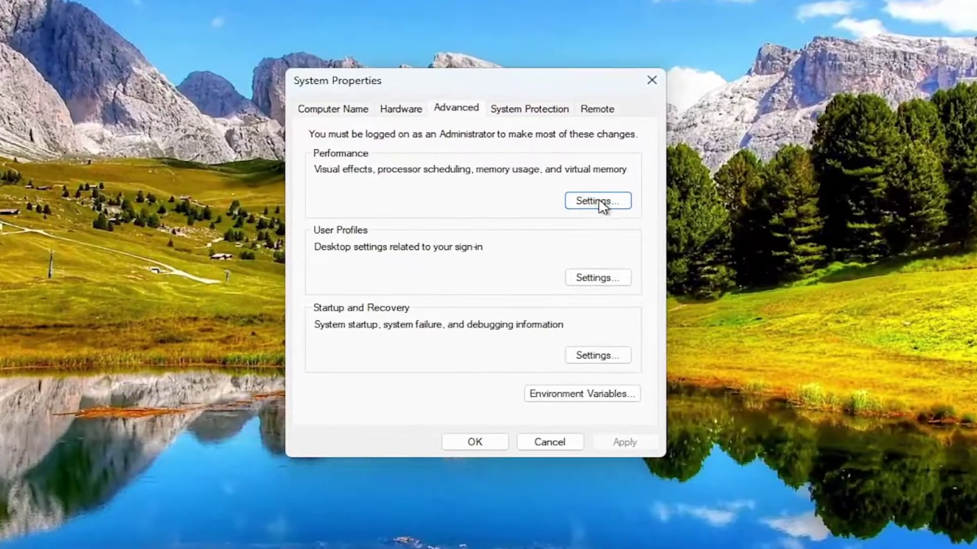
{"action": "left_click", "coordinate": [601, 205]}
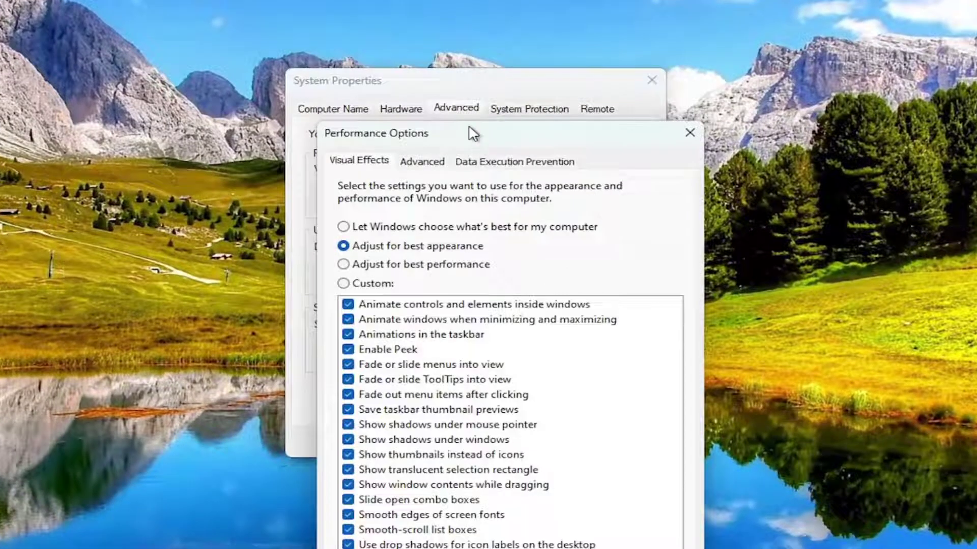
{"action": "left_click", "coordinate": [371, 109]}
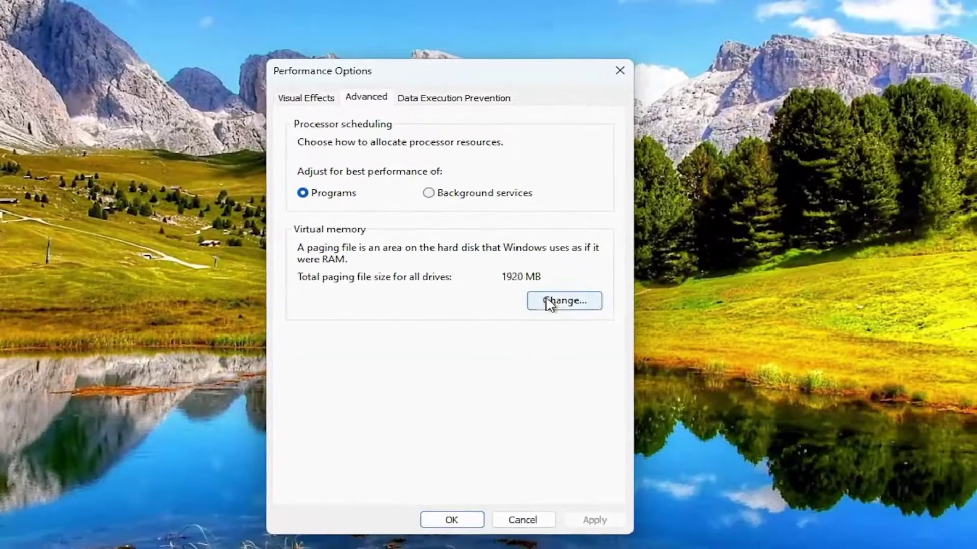
{"action": "left_click", "coordinate": [563, 301]}
{"action": "left_click", "coordinate": [559, 300]}
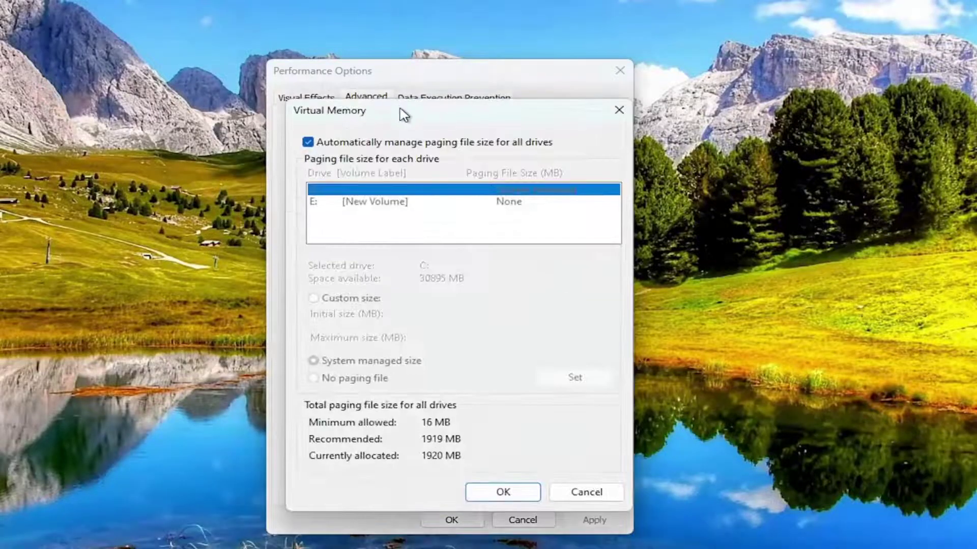
Turn off automatic paging management, pick Custom size, visit the size fields, and confirm
{"action": "left_click", "coordinate": [307, 137]}
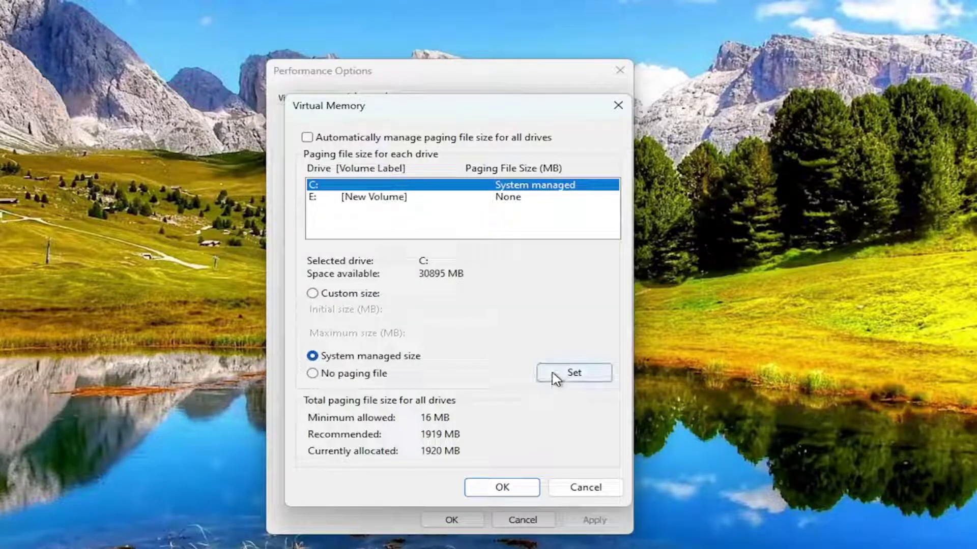
{"action": "left_click", "coordinate": [312, 294]}
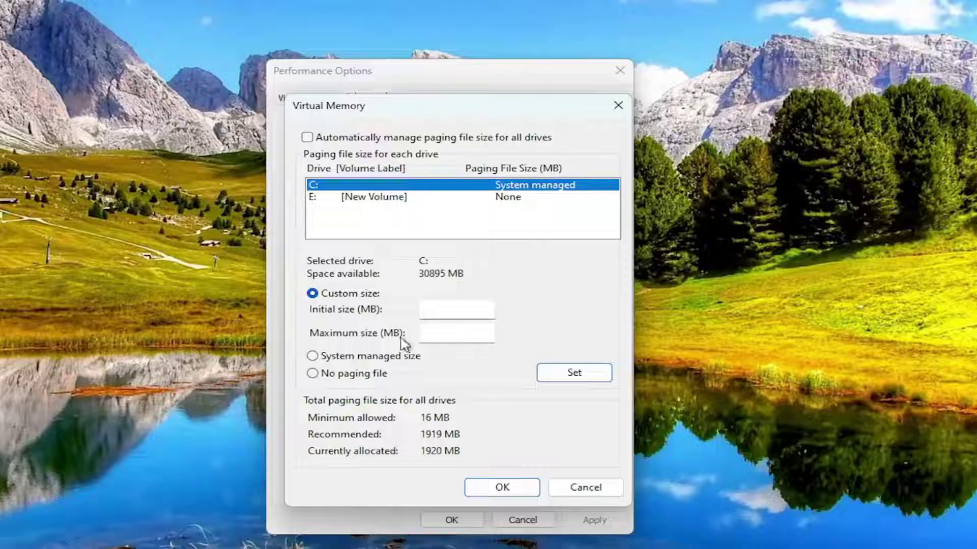
{"action": "left_click", "coordinate": [464, 315]}
{"action": "left_click", "coordinate": [451, 337]}
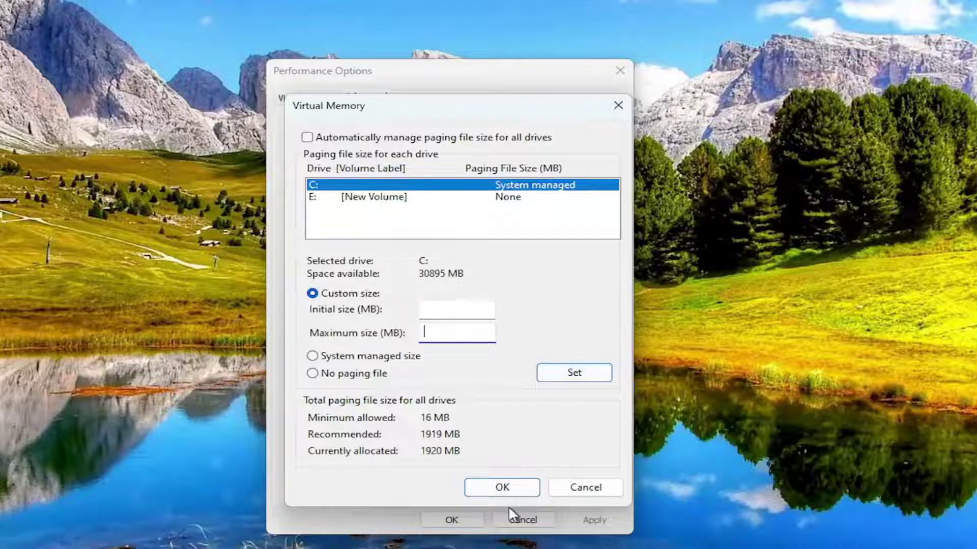
{"action": "left_click", "coordinate": [502, 492]}
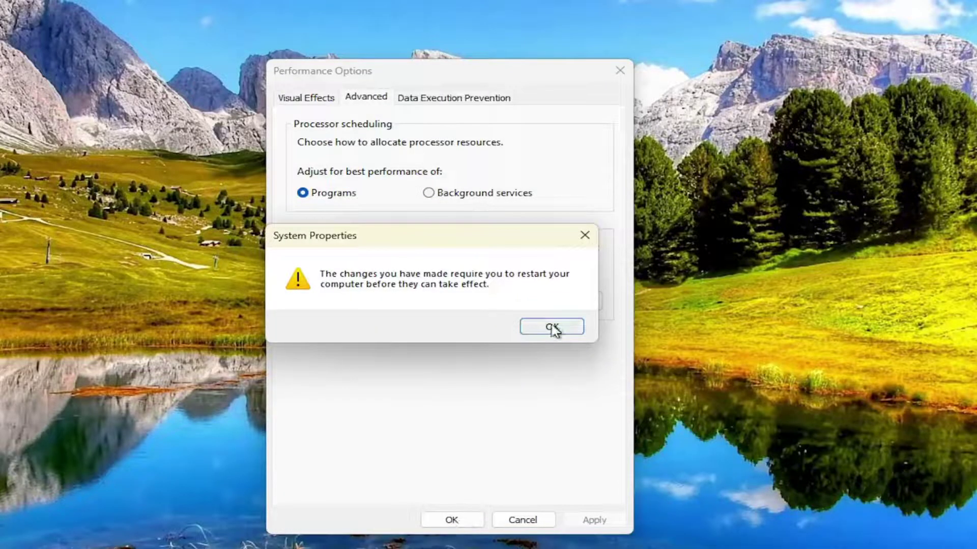
Dismiss the restart warning and re-enable automatic paging file size management
{"action": "left_click", "coordinate": [584, 236]}
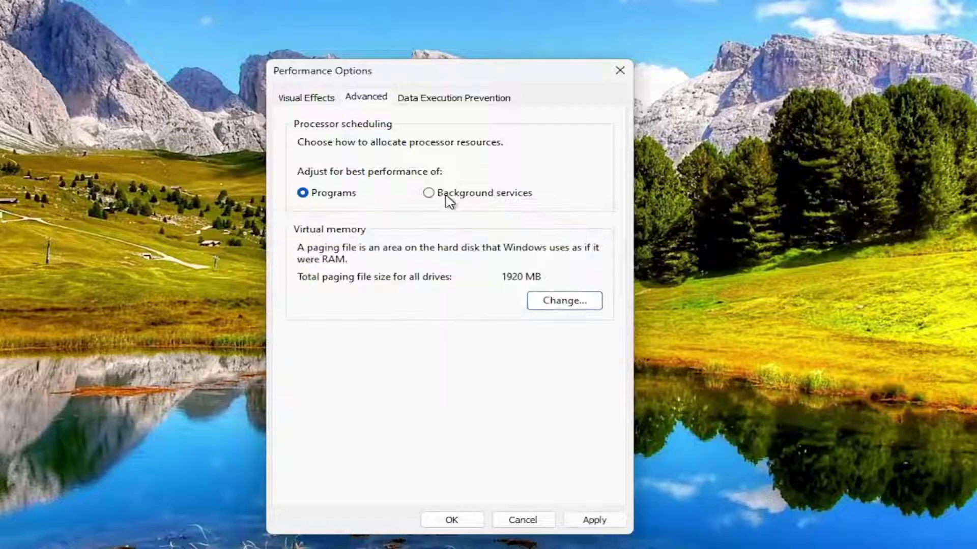
{"action": "left_click", "coordinate": [558, 302]}
{"action": "left_click", "coordinate": [389, 144]}
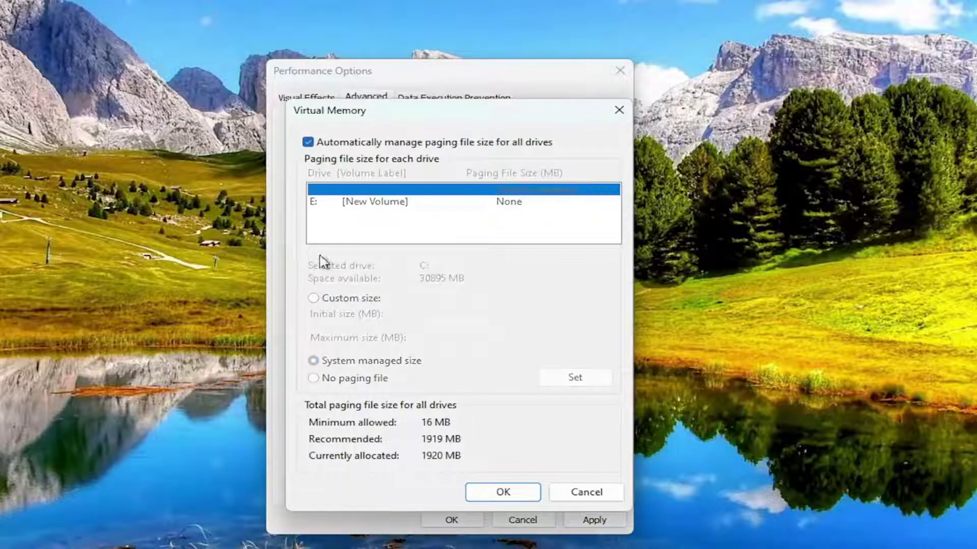
{"action": "left_click", "coordinate": [501, 492]}
Apply the performance settings and close Performance Options and System Properties
{"action": "left_click", "coordinate": [594, 521]}
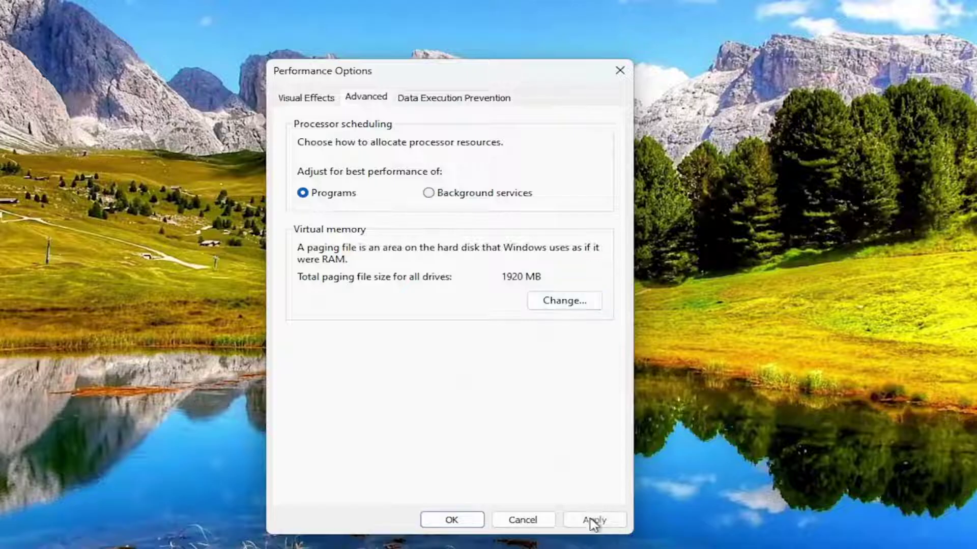
{"action": "left_click", "coordinate": [451, 521]}
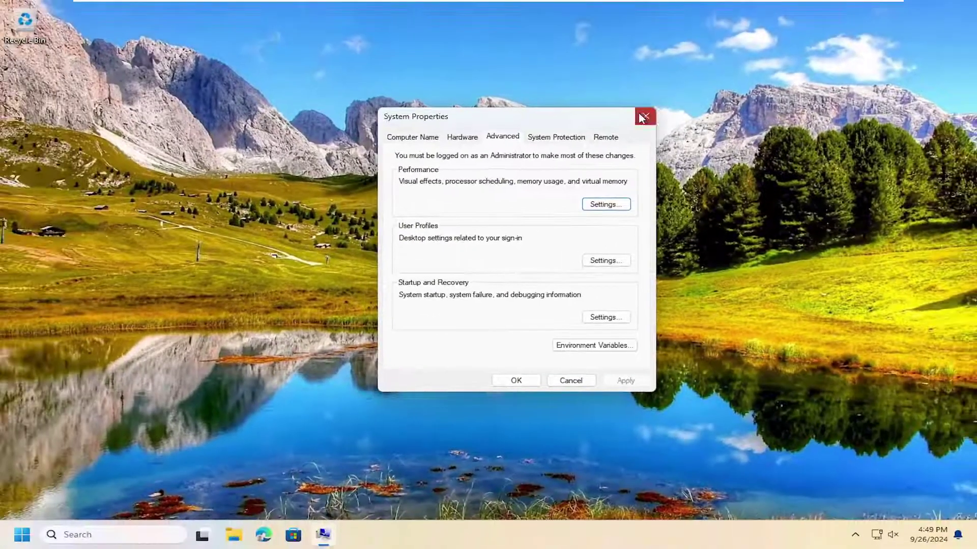
{"action": "left_click", "coordinate": [641, 118]}
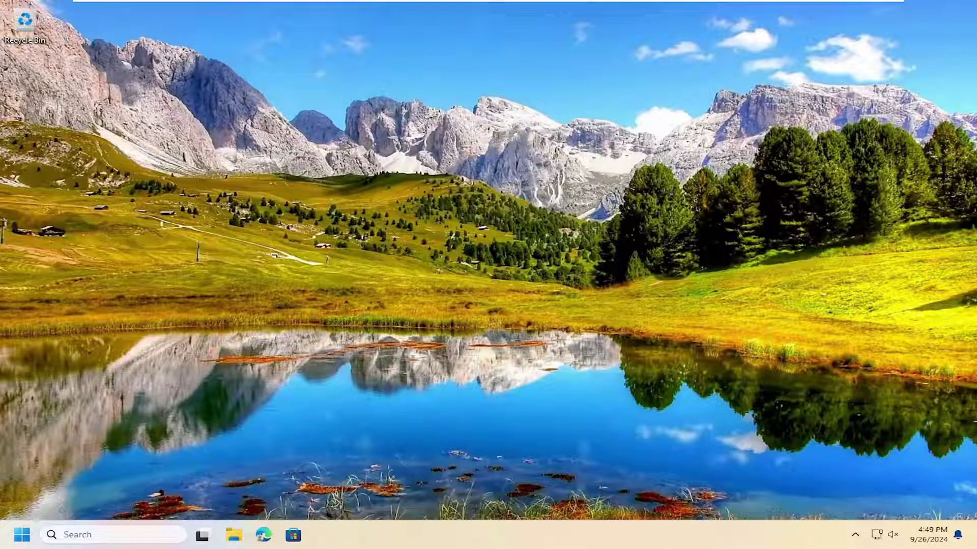